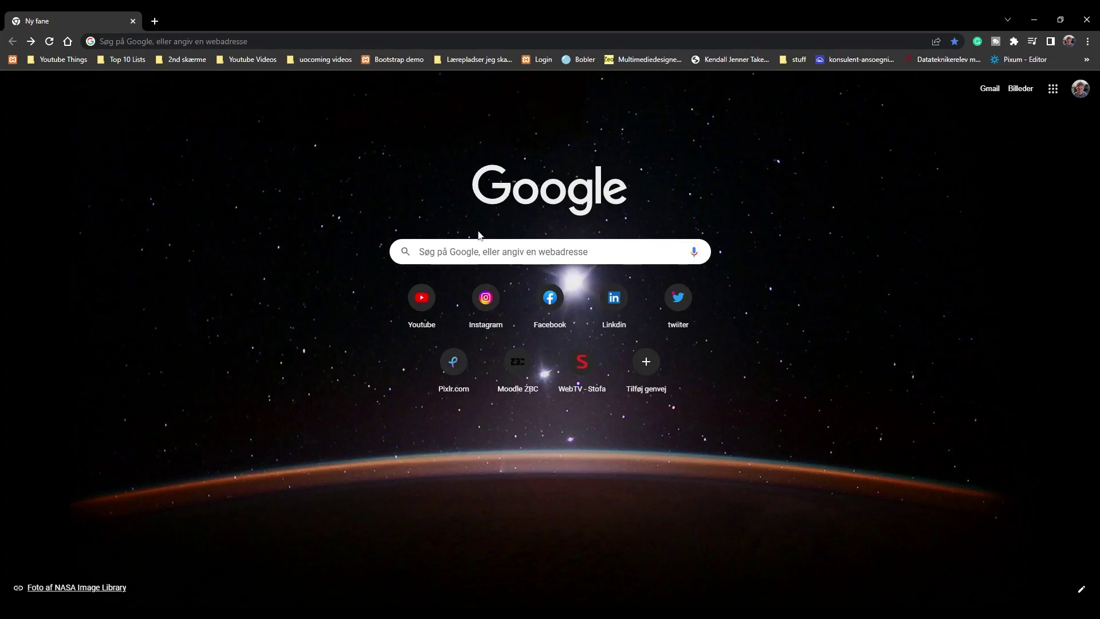
# Search Google for 'windows 11 iso file' and open Microsoft's Download Windows 11 page
pyautogui.click(480, 252)
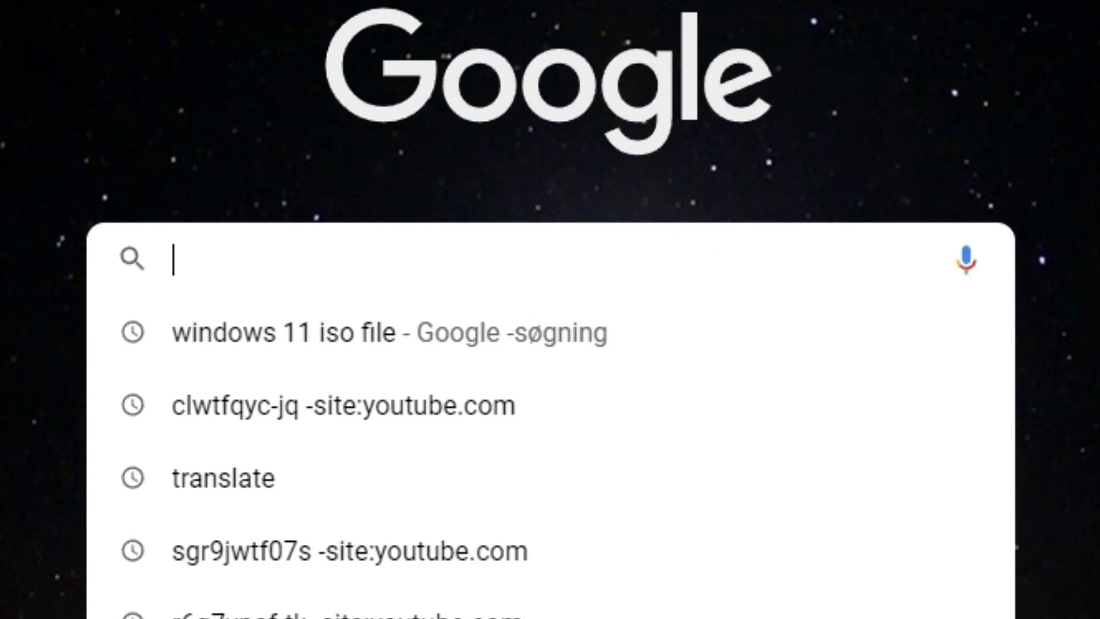
pyautogui.click(458, 274)
pyautogui.click(283, 325)
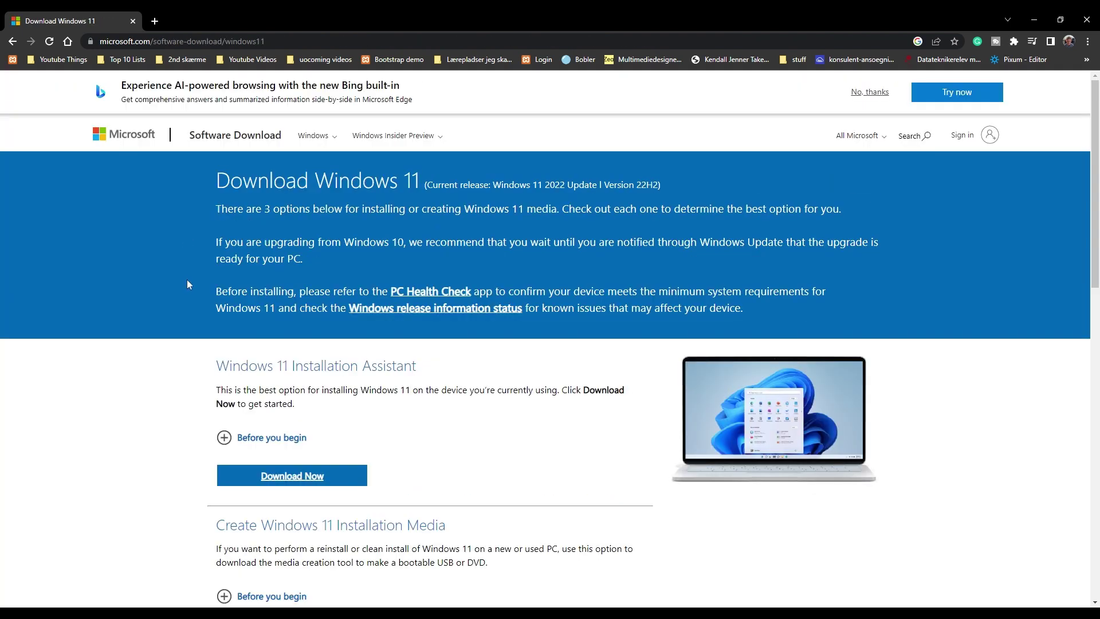
# Select Windows 11 (multi-edition ISO) under Disk Image and submit it for download
pyautogui.scroll(-7, 187, 283)
pyautogui.scroll(-4, 185, 302)
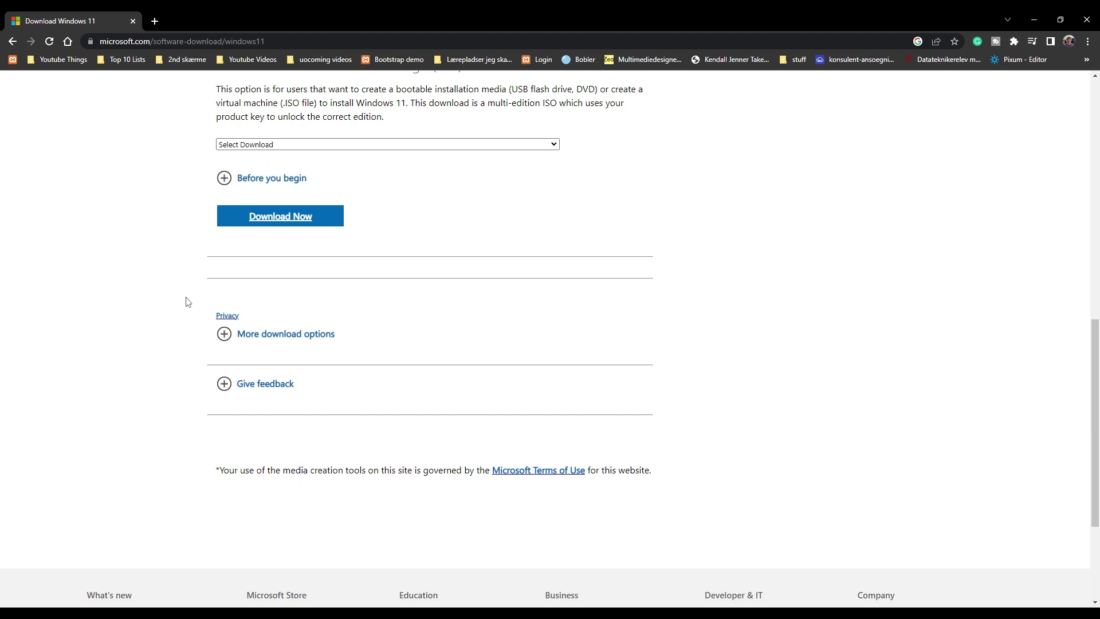
pyautogui.scroll(2, 185, 302)
pyautogui.moveTo(220, 161); pyautogui.dragTo(562, 155)
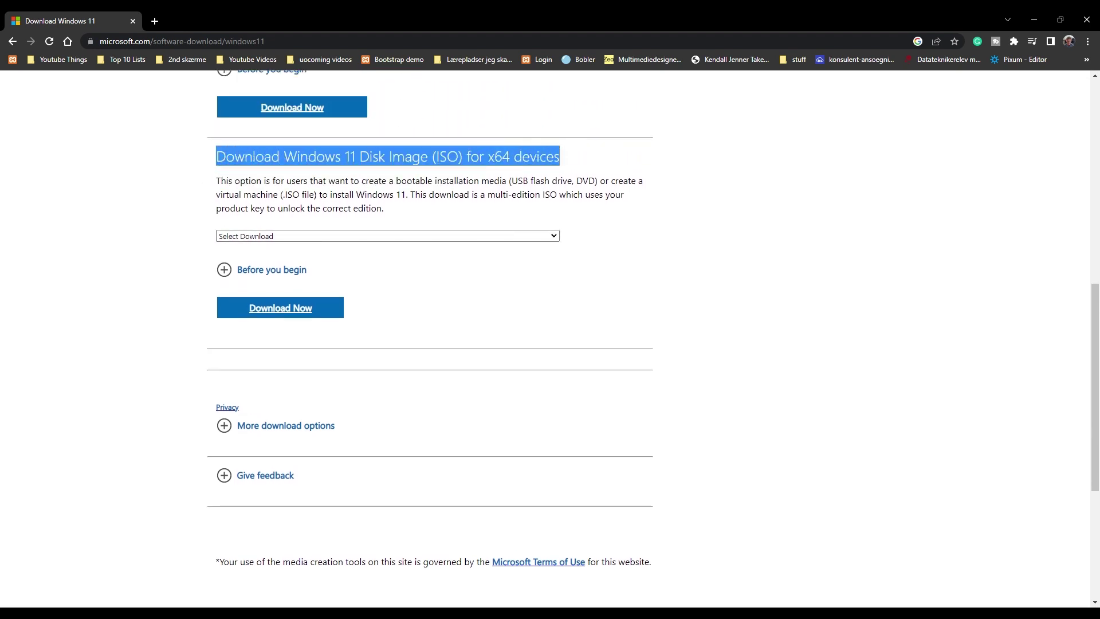
pyautogui.click(322, 236)
pyautogui.click(321, 259)
pyautogui.click(281, 308)
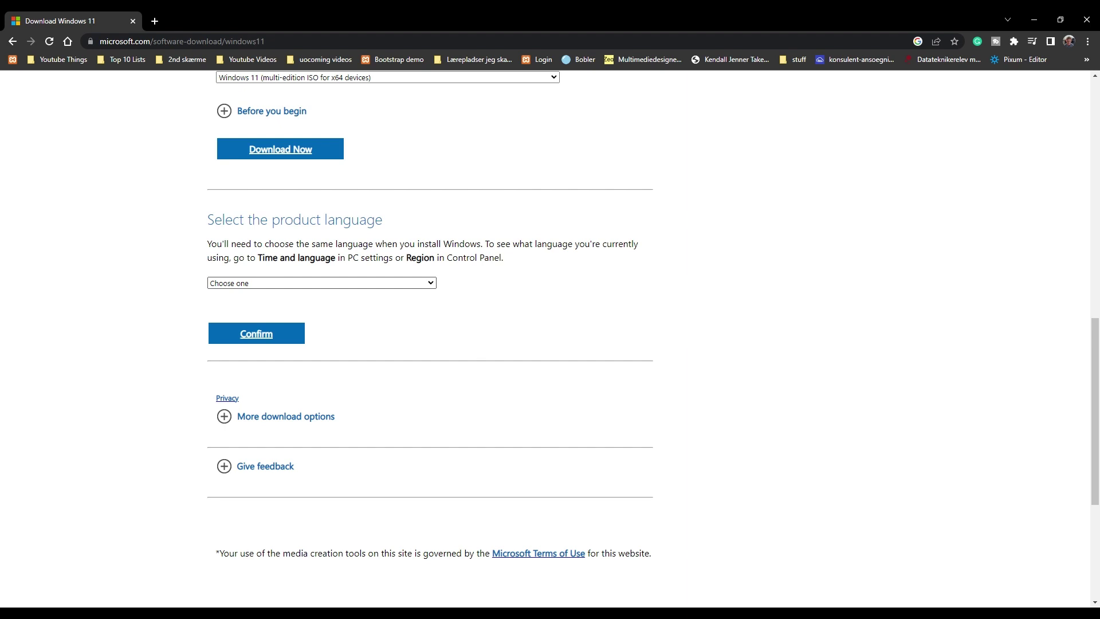
# Choose English (United States) as the product language and start the 64-bit download
pyautogui.click(321, 282)
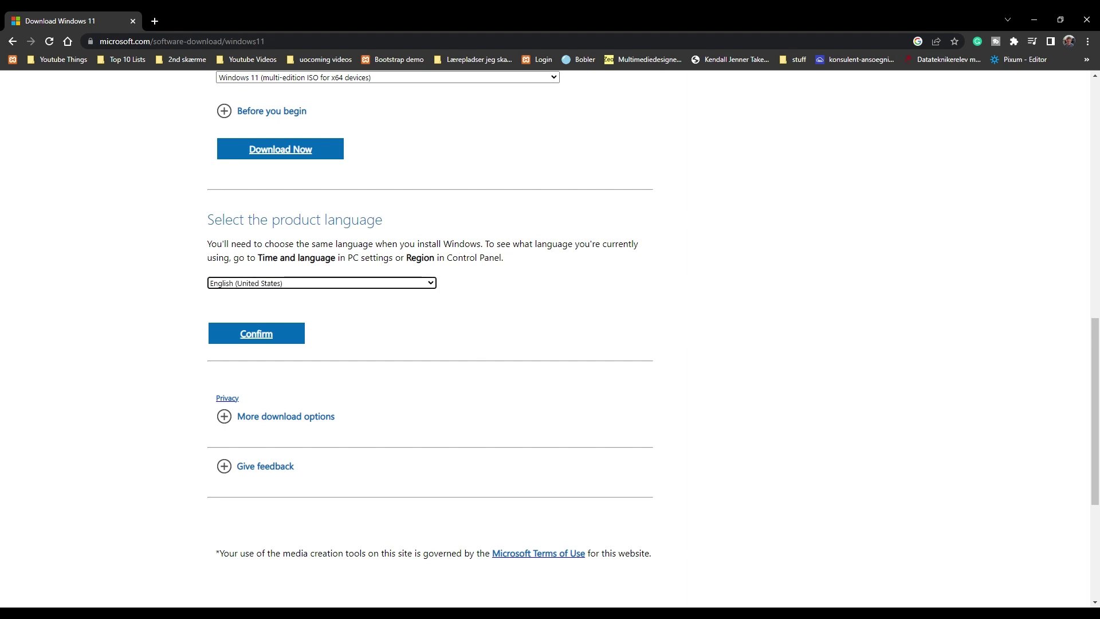
pyautogui.click(232, 340)
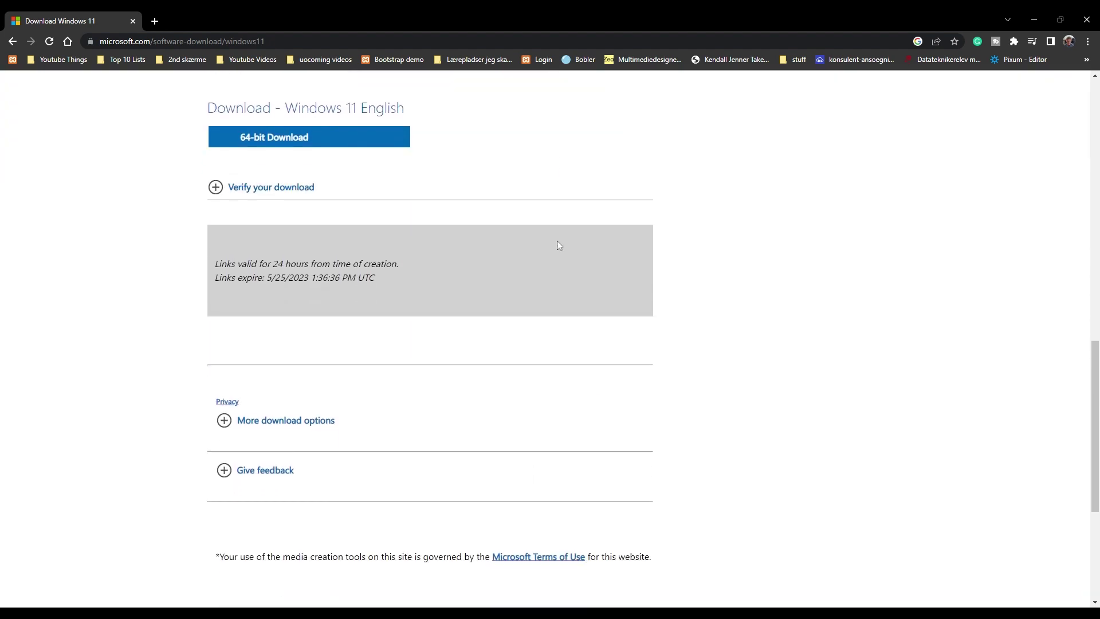
pyautogui.click(308, 136)
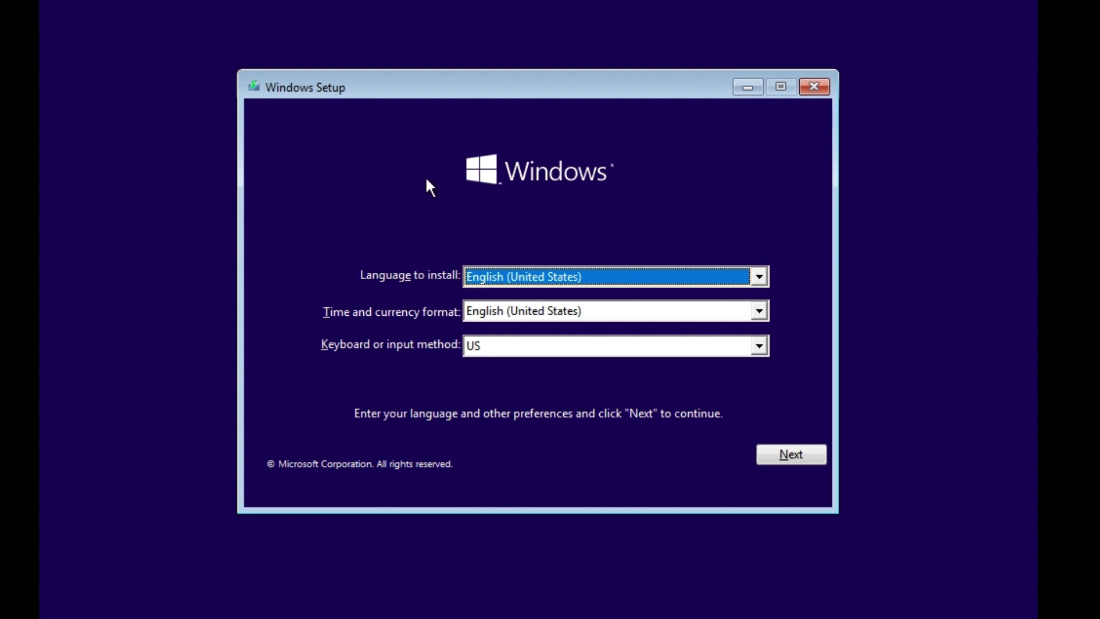
# Set the keyboard or input method to Danish and continue past the language preferences
pyautogui.click(545, 348)
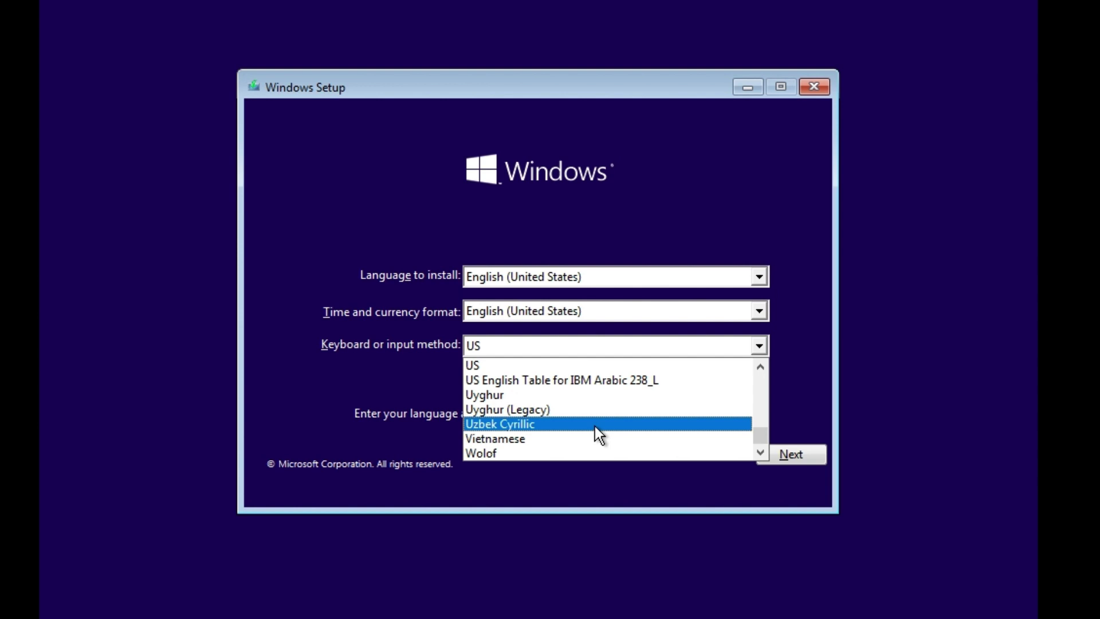
pyautogui.press('d')
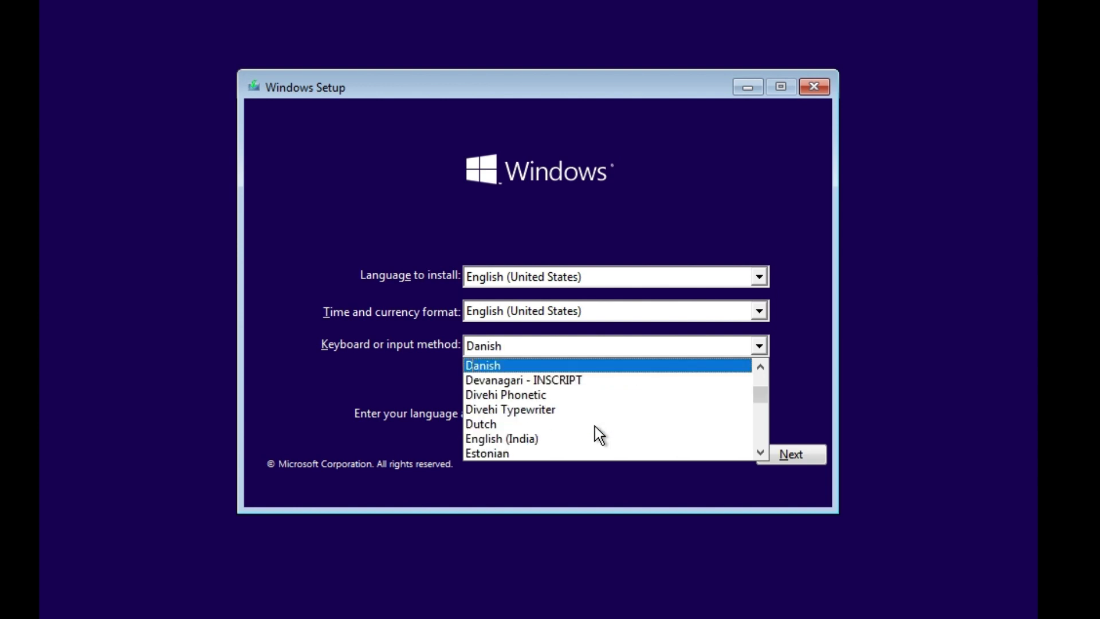
pyautogui.press('Return')
pyautogui.click(800, 455)
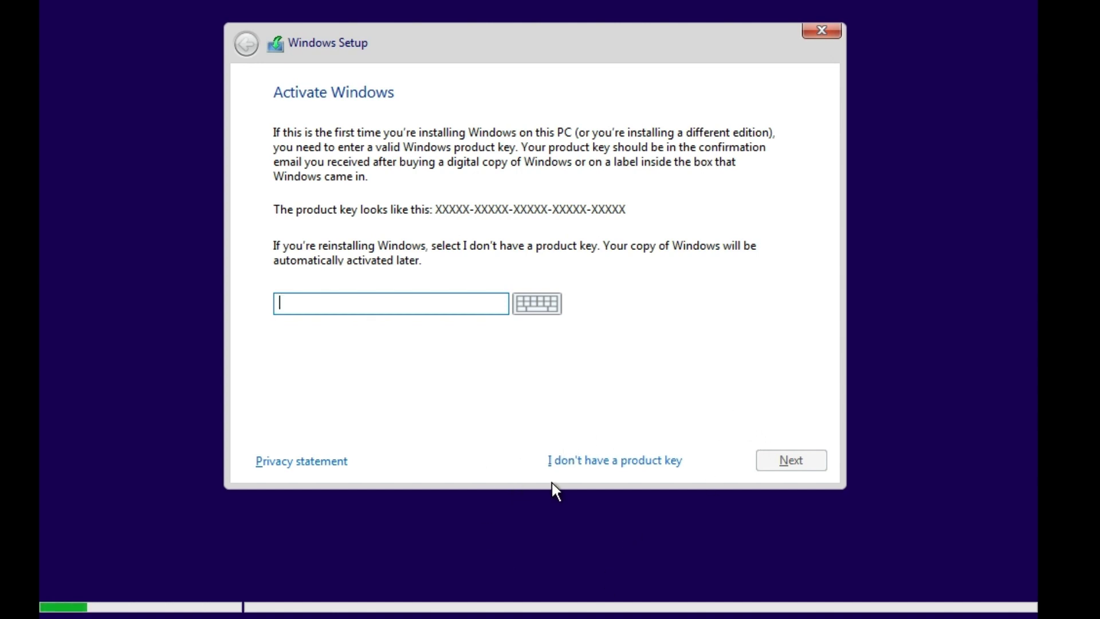
# Continue without a product key, pick Windows 10 Home, and accept the license terms
pyautogui.click(600, 457)
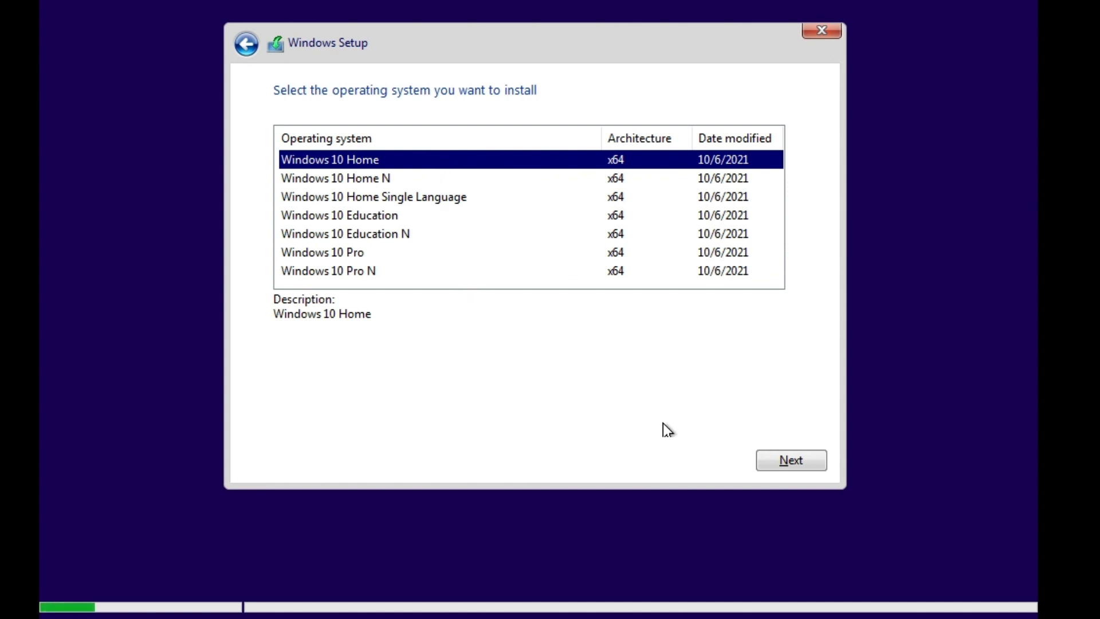
pyautogui.click(802, 462)
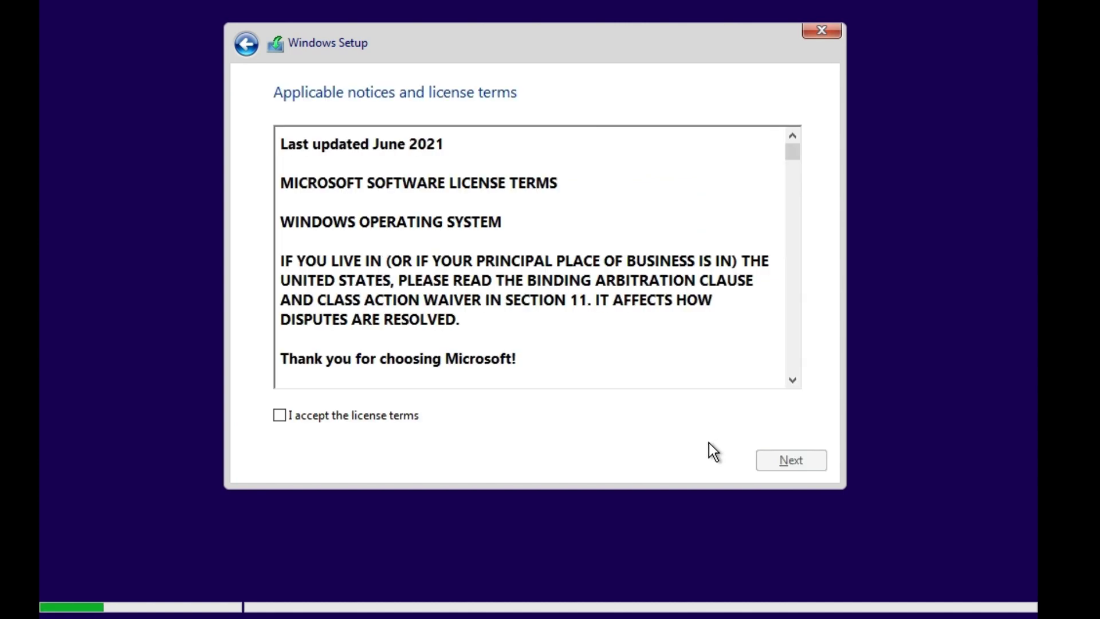
pyautogui.click(282, 415)
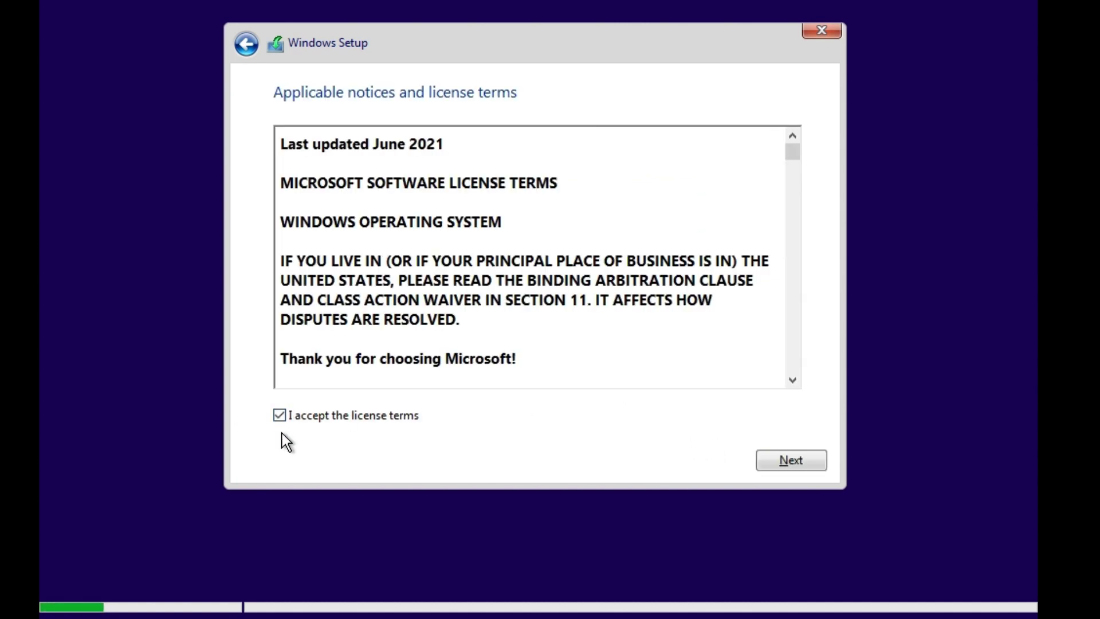
pyautogui.click(789, 462)
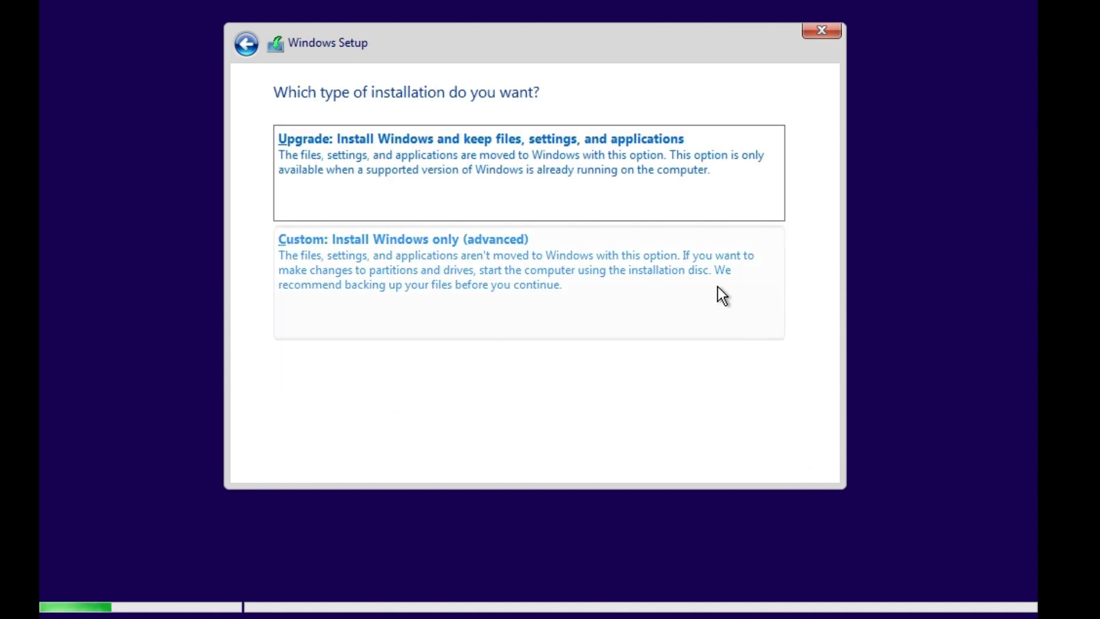
# Choose Custom: Install Windows only, targeting Drive 0's 60 GB unallocated space
pyautogui.click(456, 289)
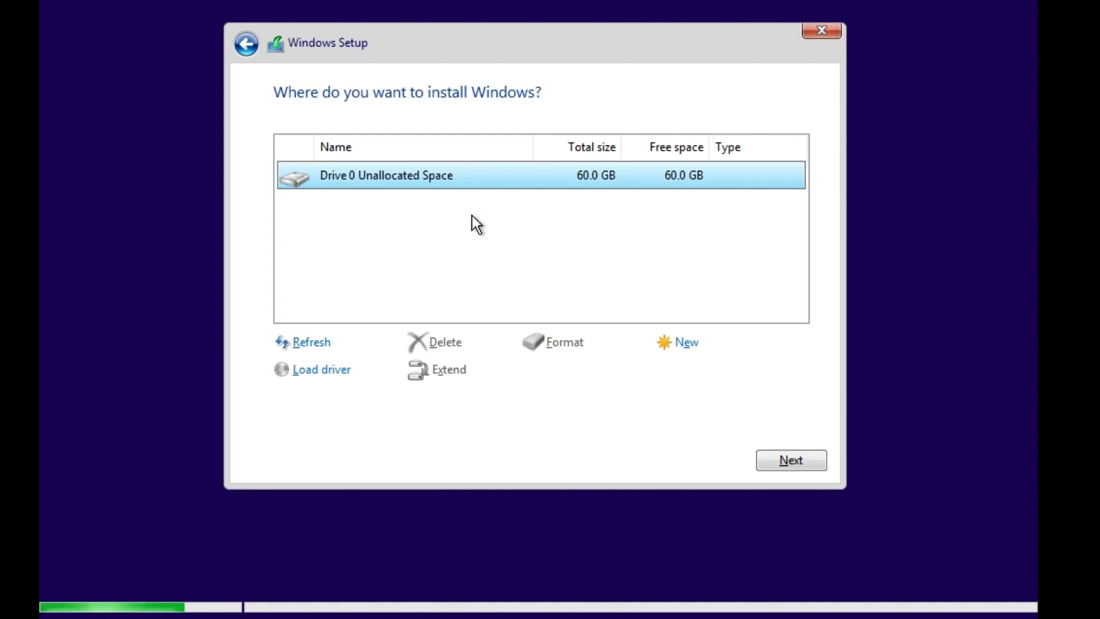
pyautogui.click(782, 463)
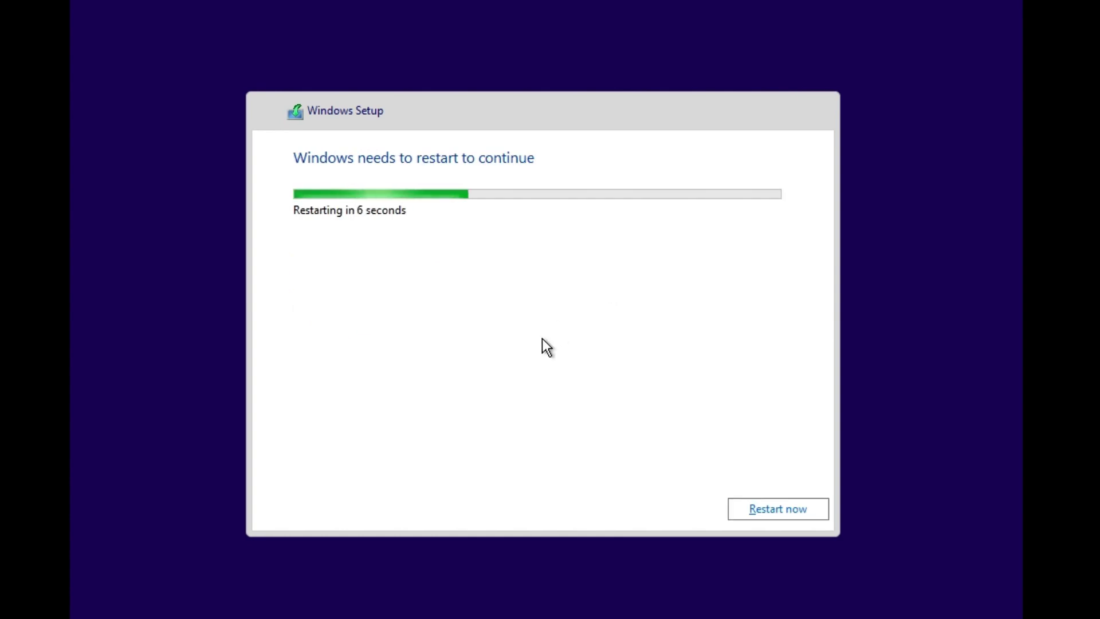
# Restart immediately, then choose and confirm Denmark as the region
pyautogui.click(781, 509)
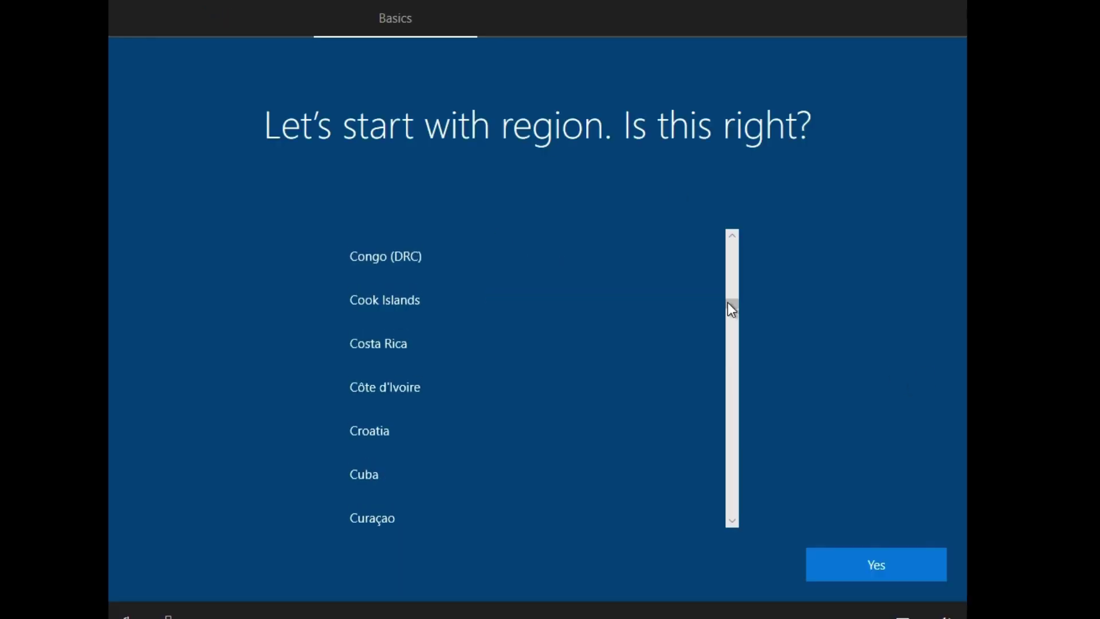
pyautogui.scroll(-3, 729, 321)
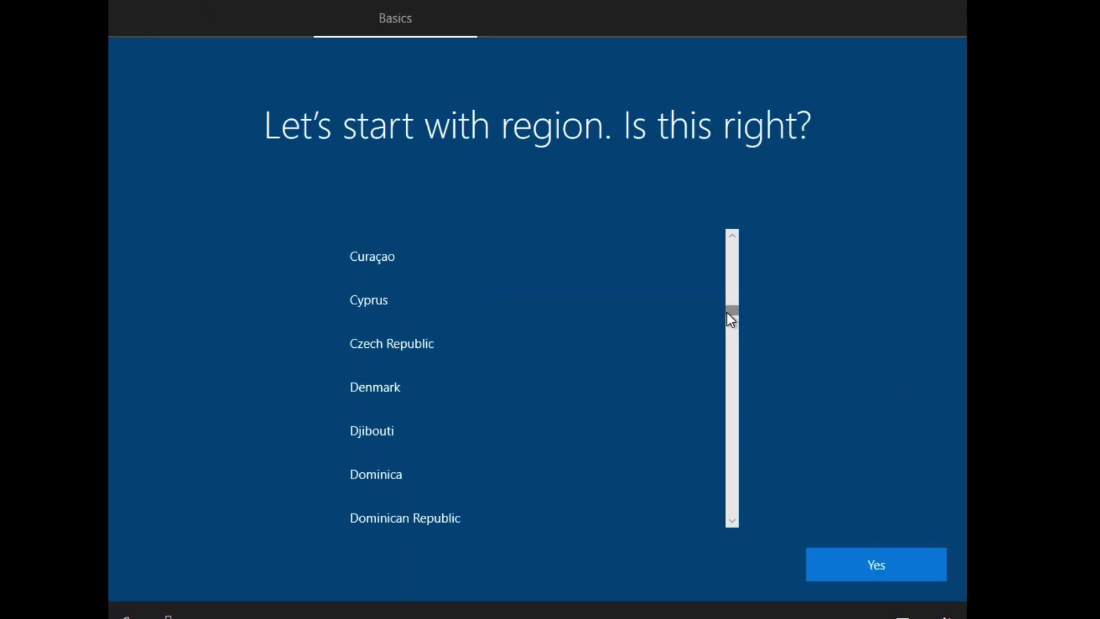
pyautogui.click(522, 384)
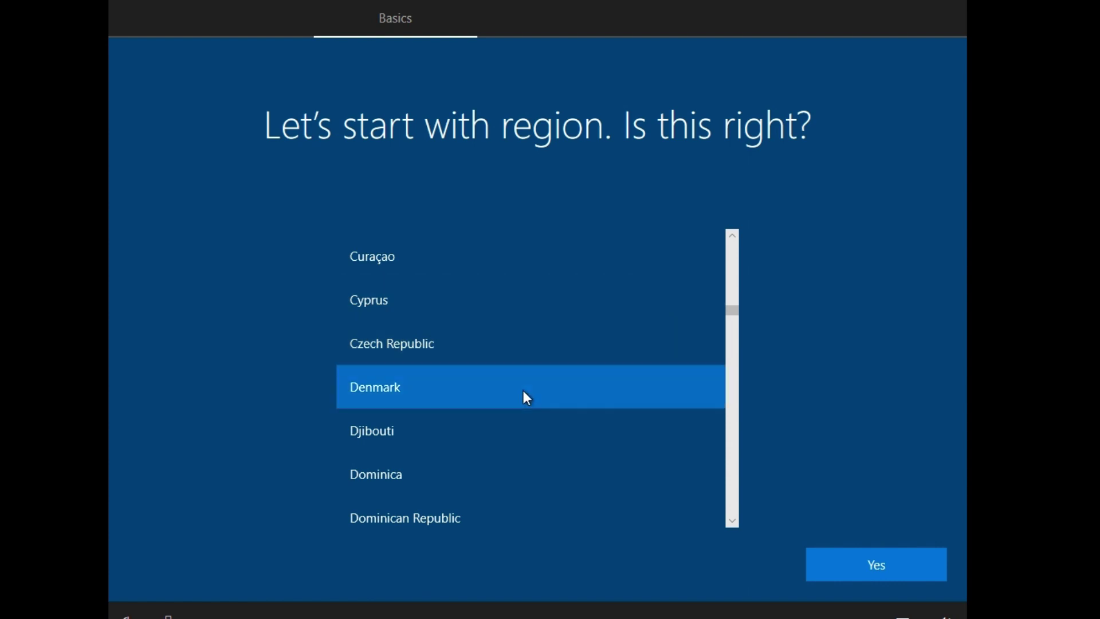
pyautogui.click(901, 566)
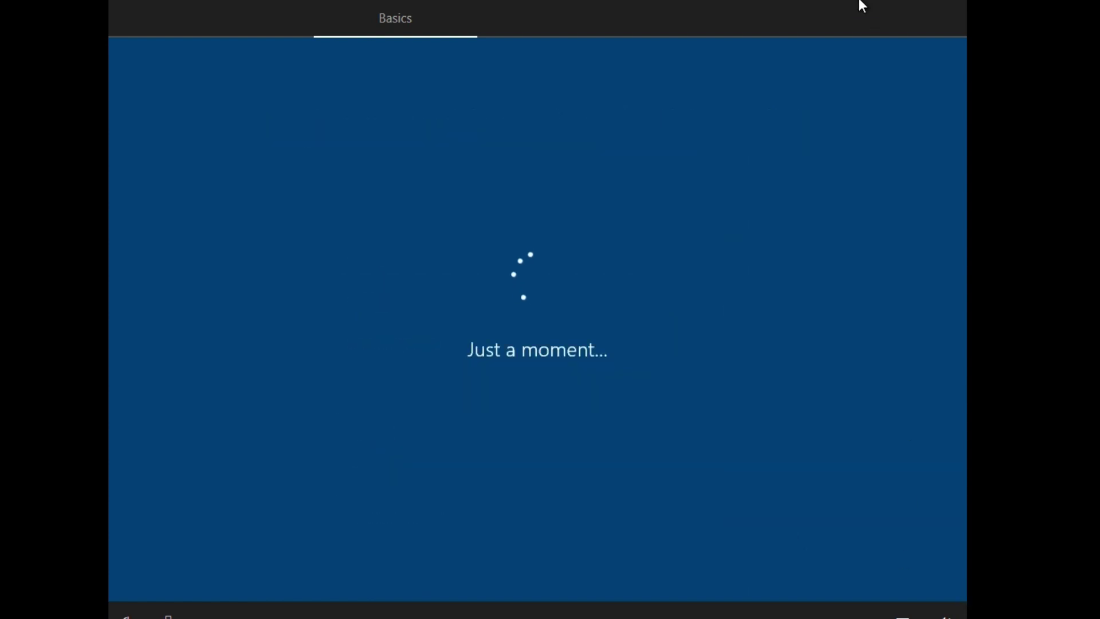
# Choose and confirm Danish as the keyboard layout
pyautogui.moveTo(733, 272); pyautogui.dragTo(729, 314)
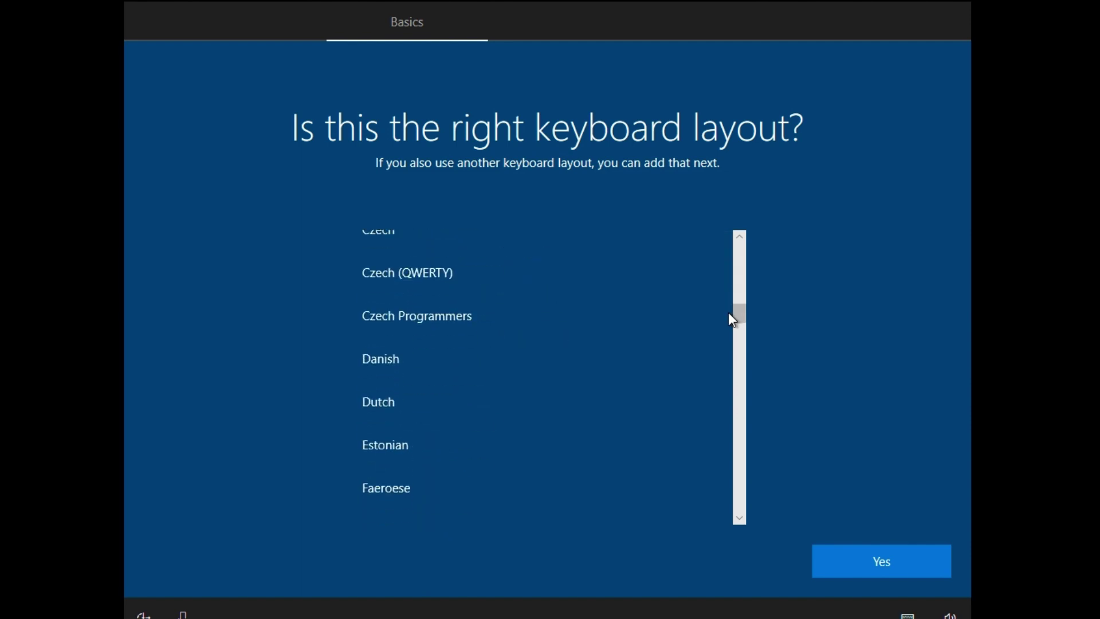
pyautogui.click(593, 368)
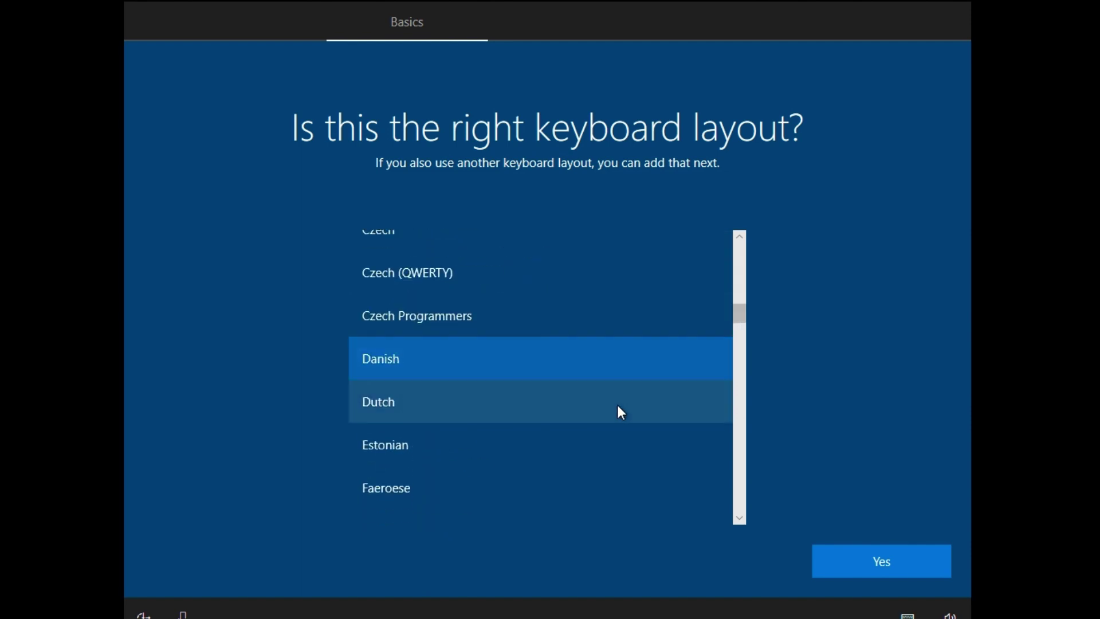
pyautogui.click(836, 551)
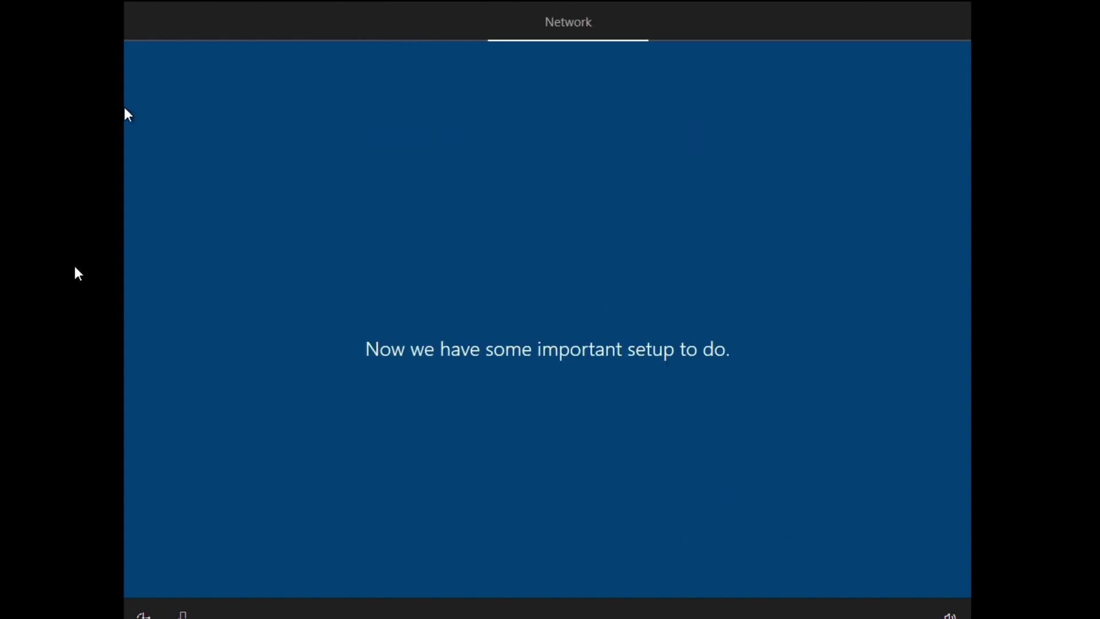